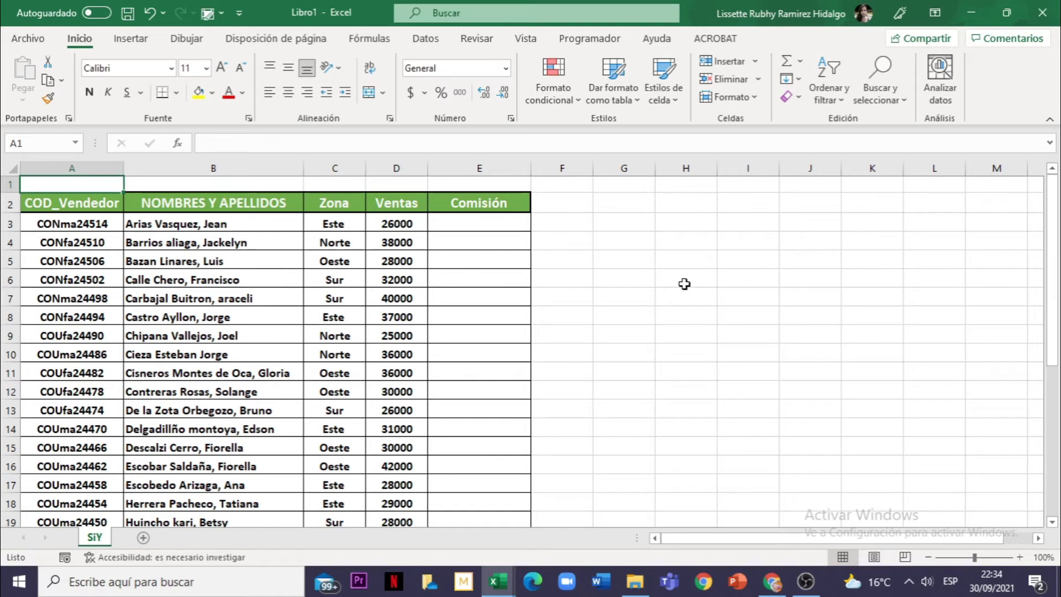
click(356, 284)
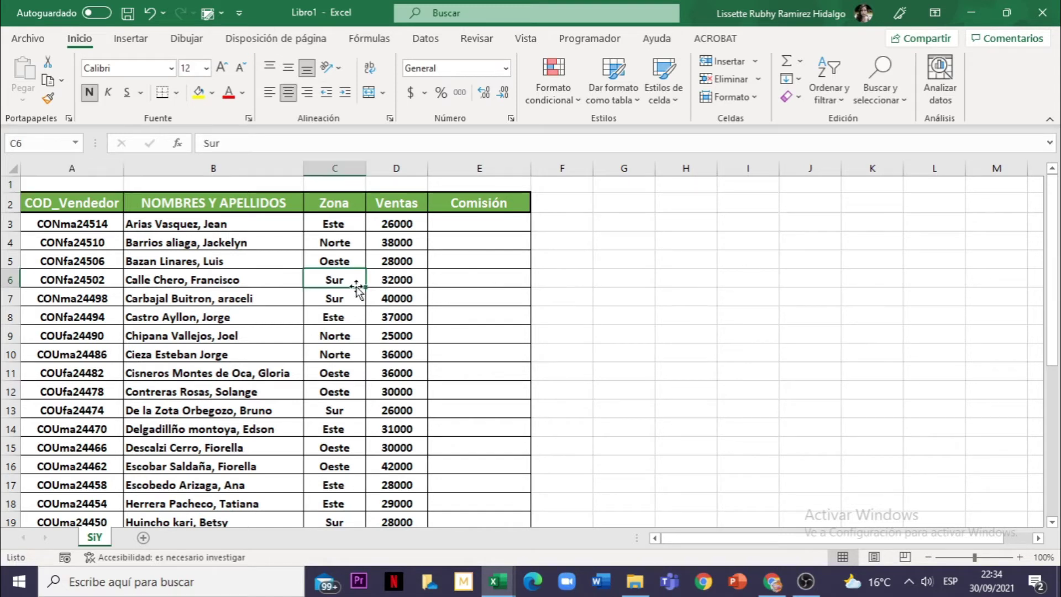
click(186, 278)
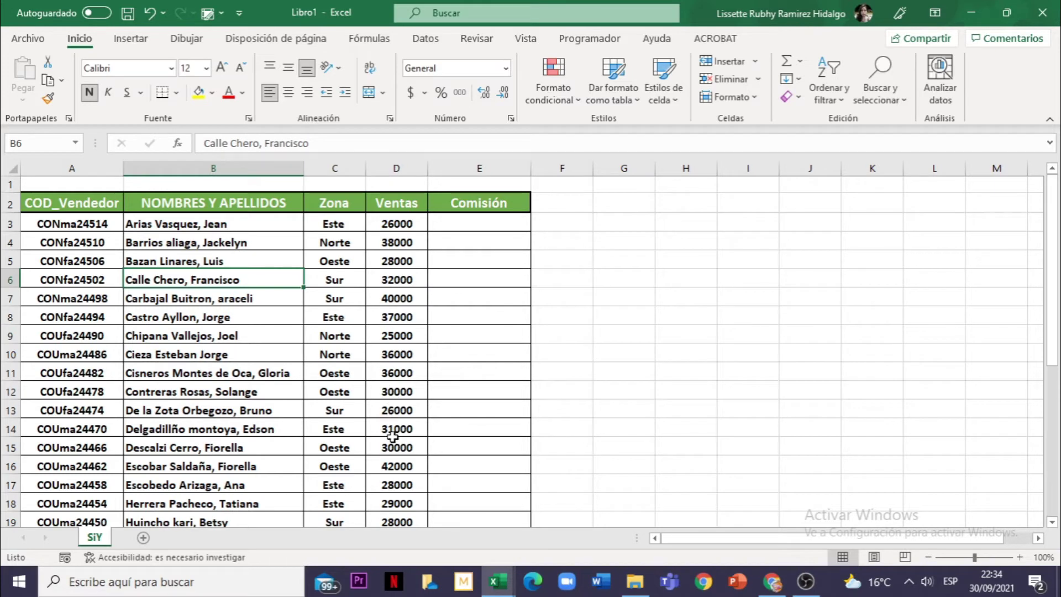
click(478, 223)
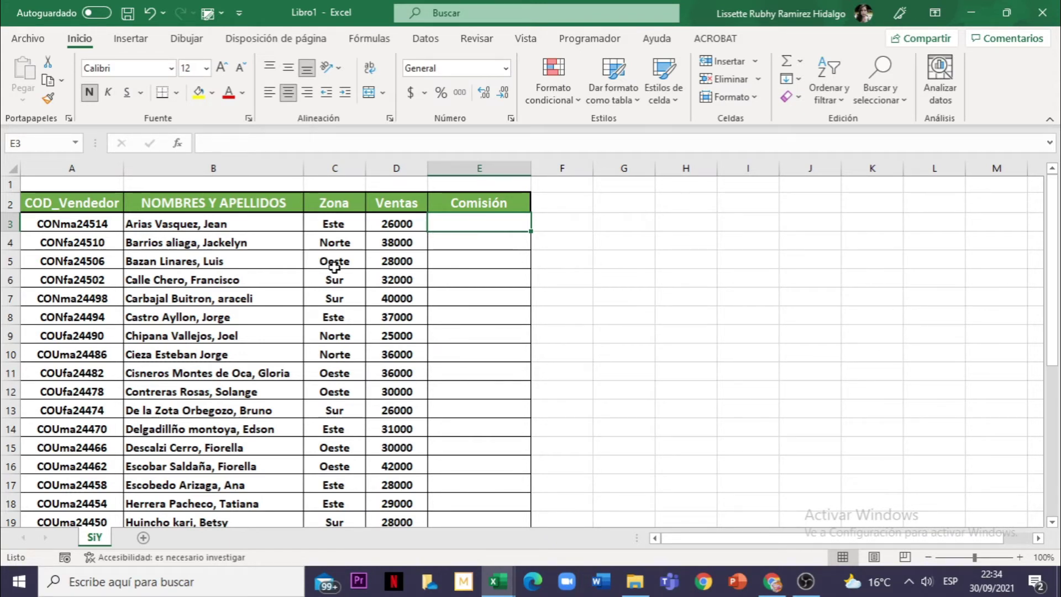
click(331, 247)
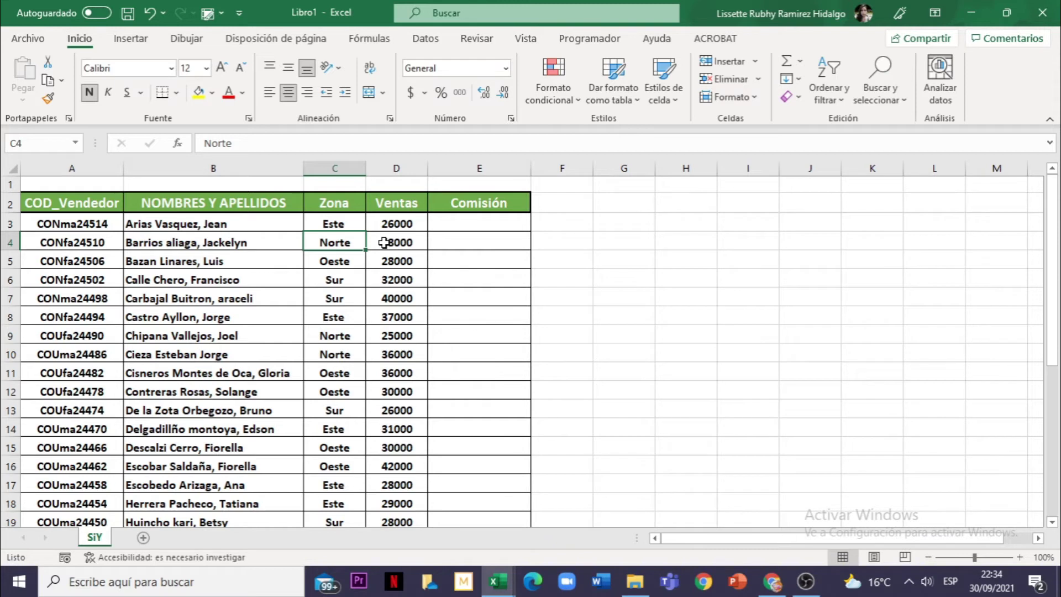
click(480, 224)
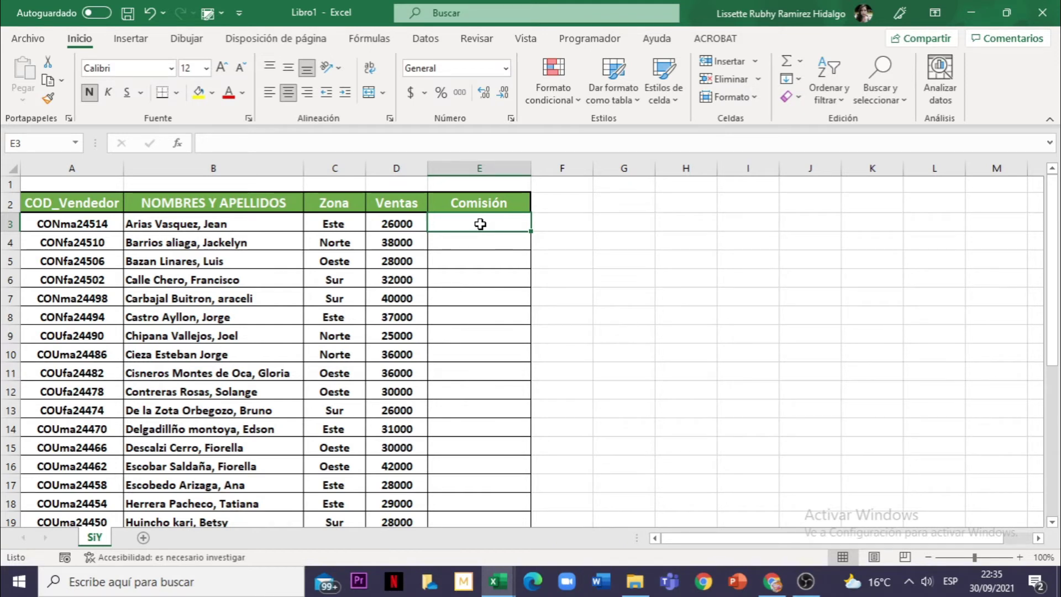
- Insert the SI function from the Lógica category into cell E3
click(177, 143)
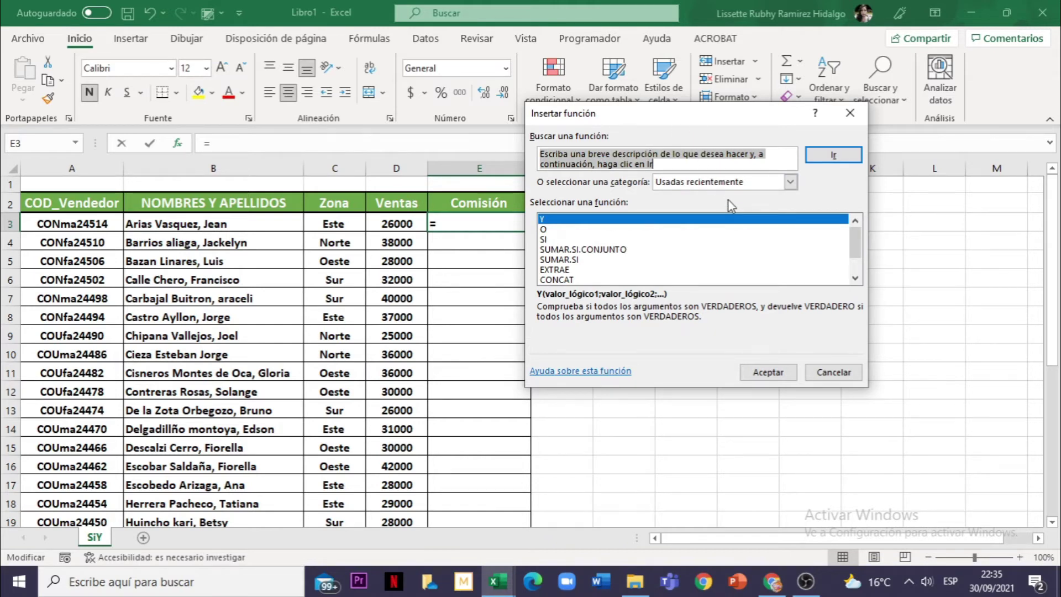
click(790, 182)
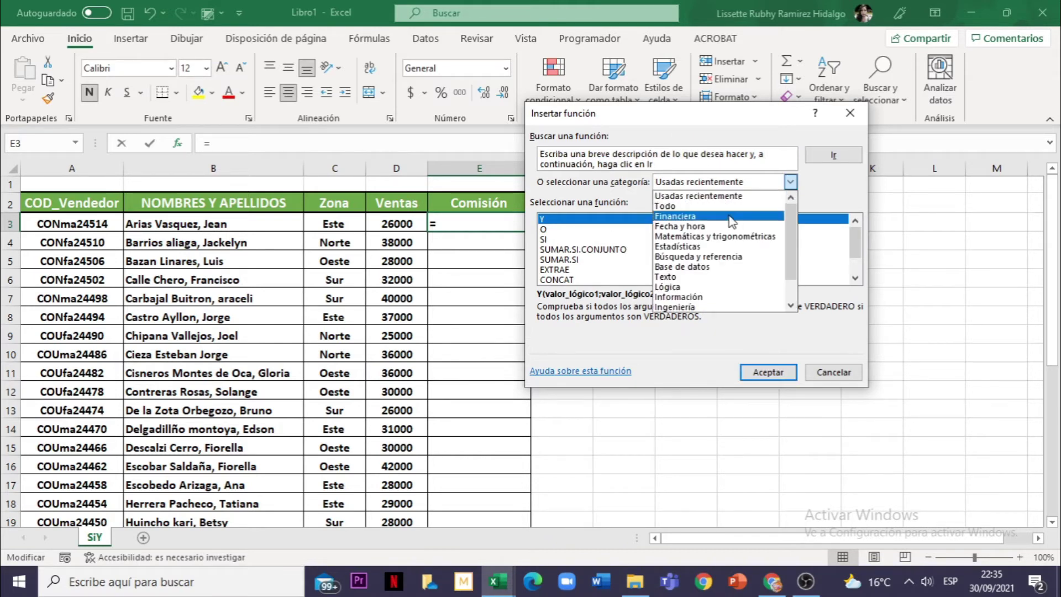
click(681, 286)
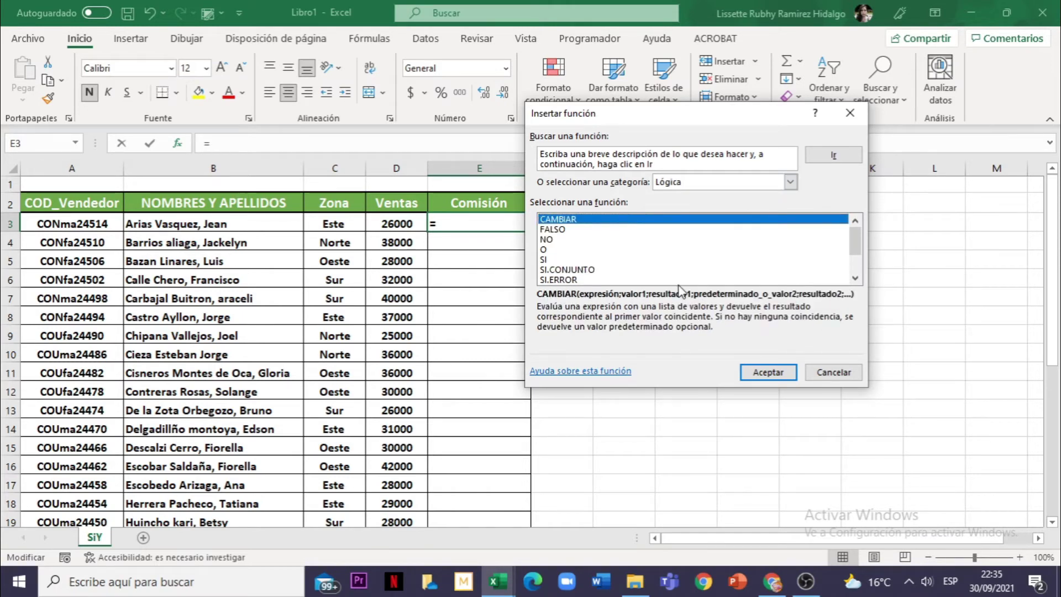
click(550, 259)
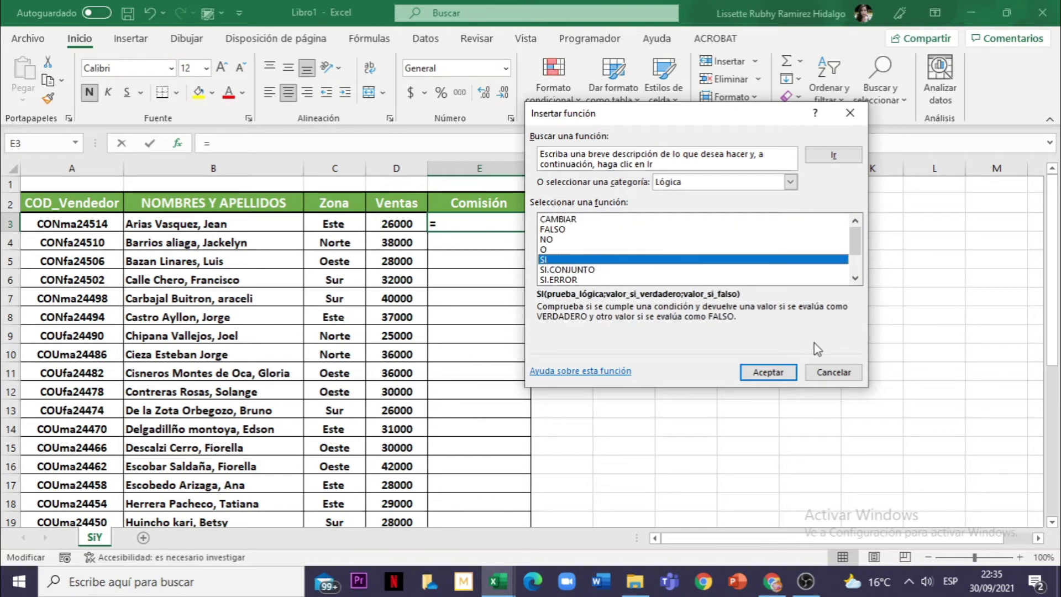
click(771, 373)
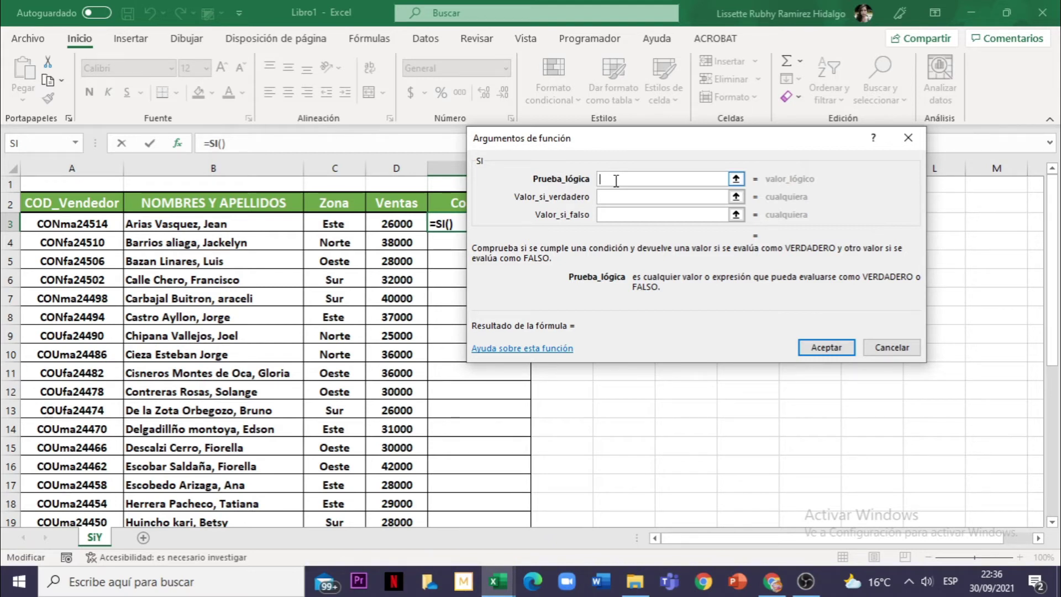
- Enter Y(C3="Norte";D3>37000) as the SI logical test for E3
text(y)
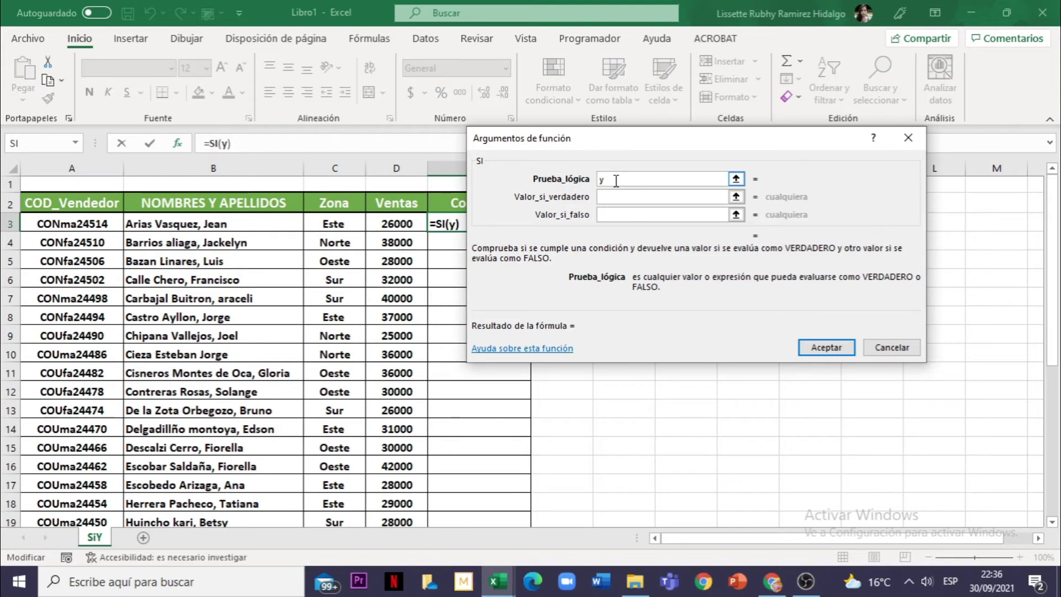
key(BackSpace)
text(Y()
click(347, 225)
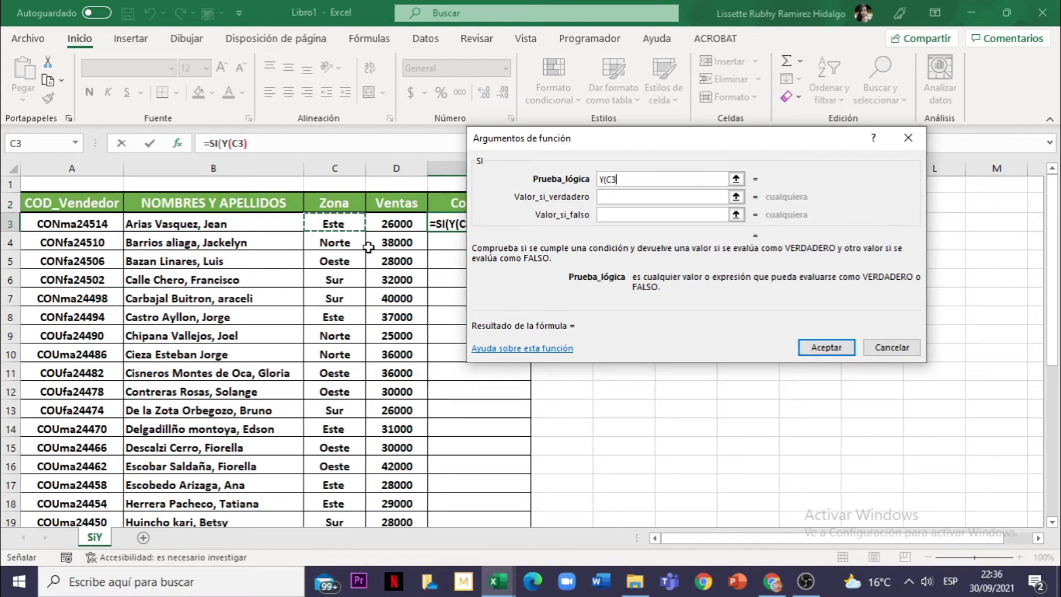
text(="nO)
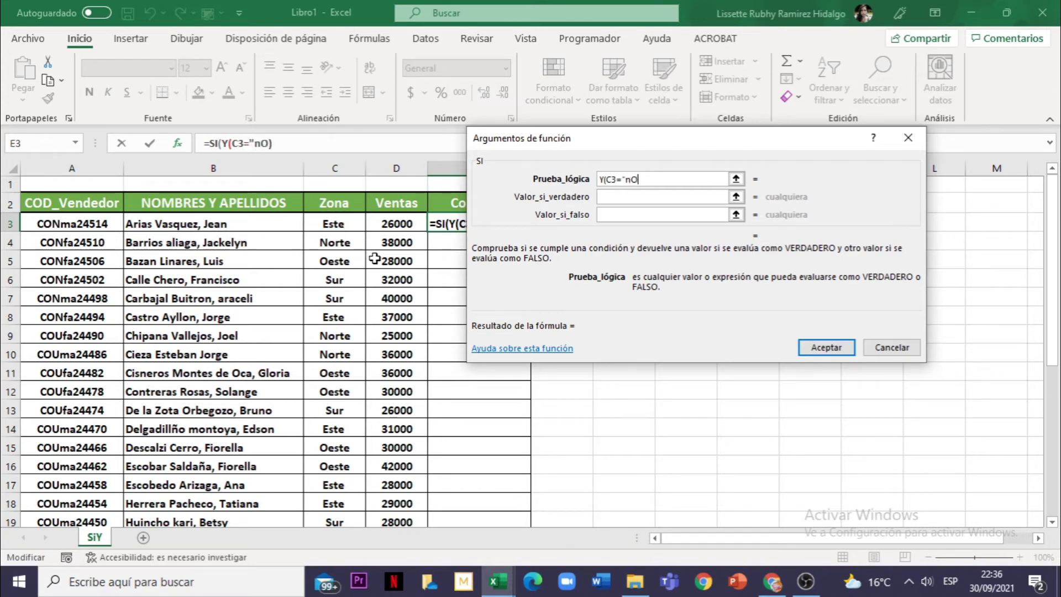
text(RTE")
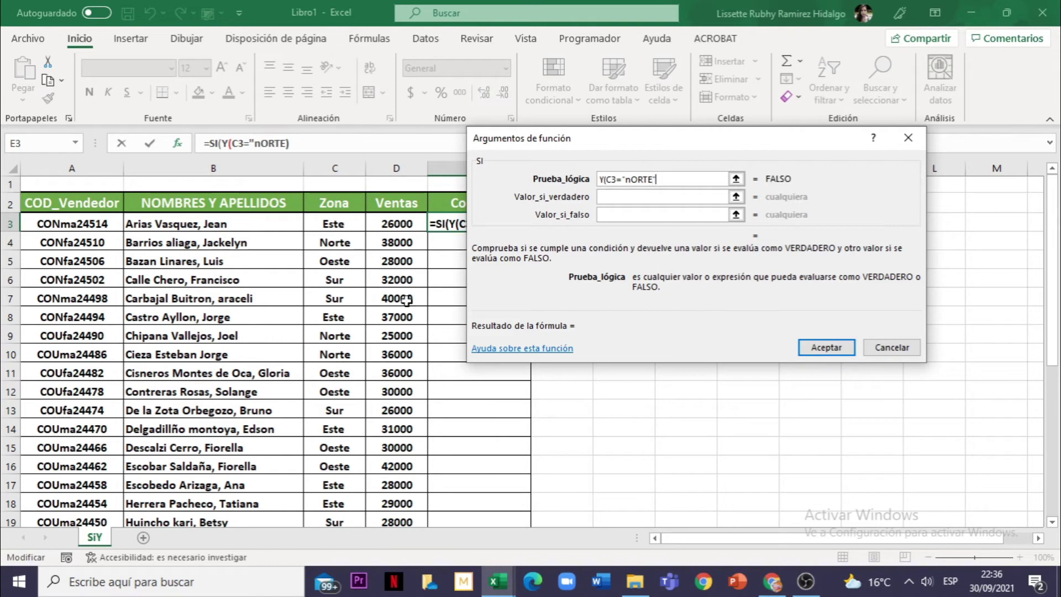
key(BackSpace)
key(BackSpace)
key(BackSpace)
text(Norte")
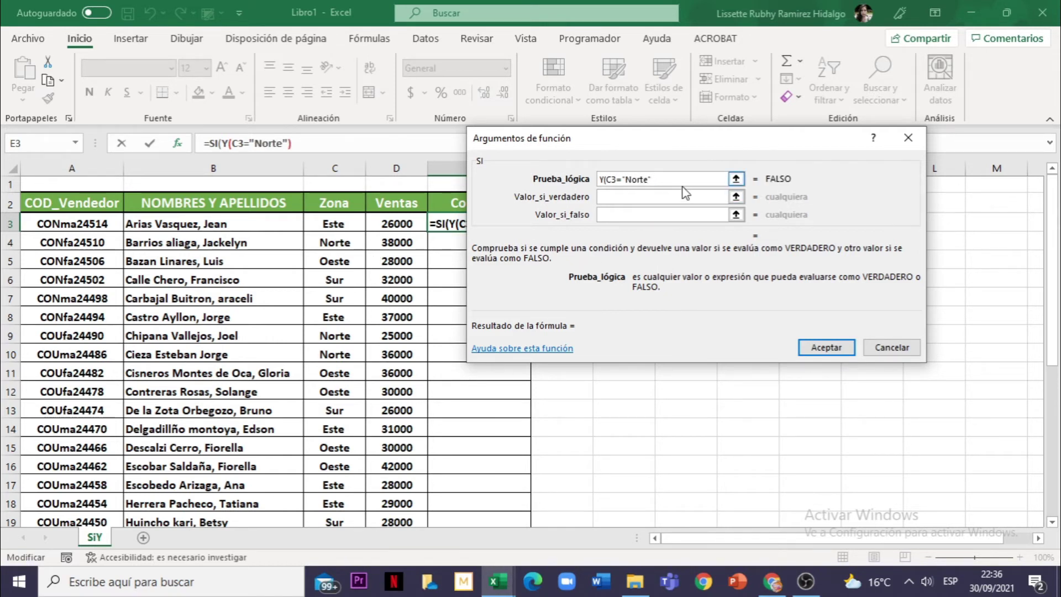
text(;)
click(390, 224)
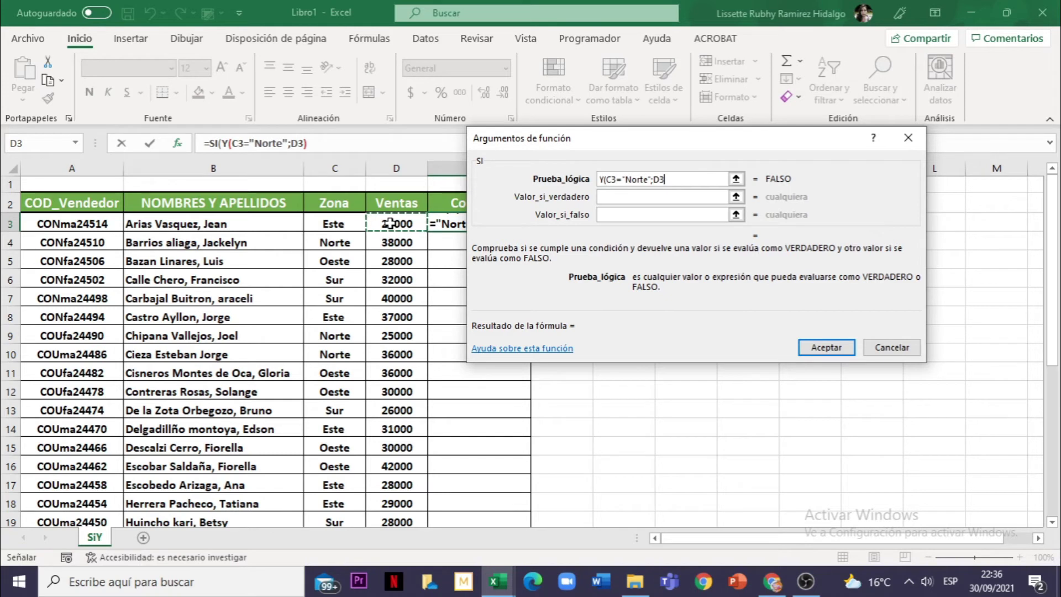
text(>)
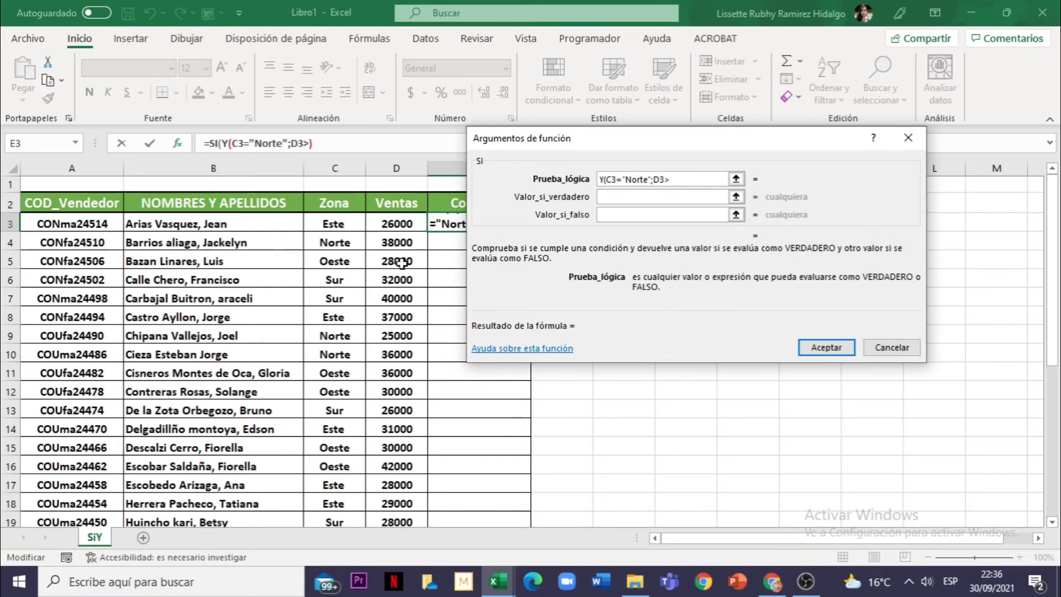
text(37000)
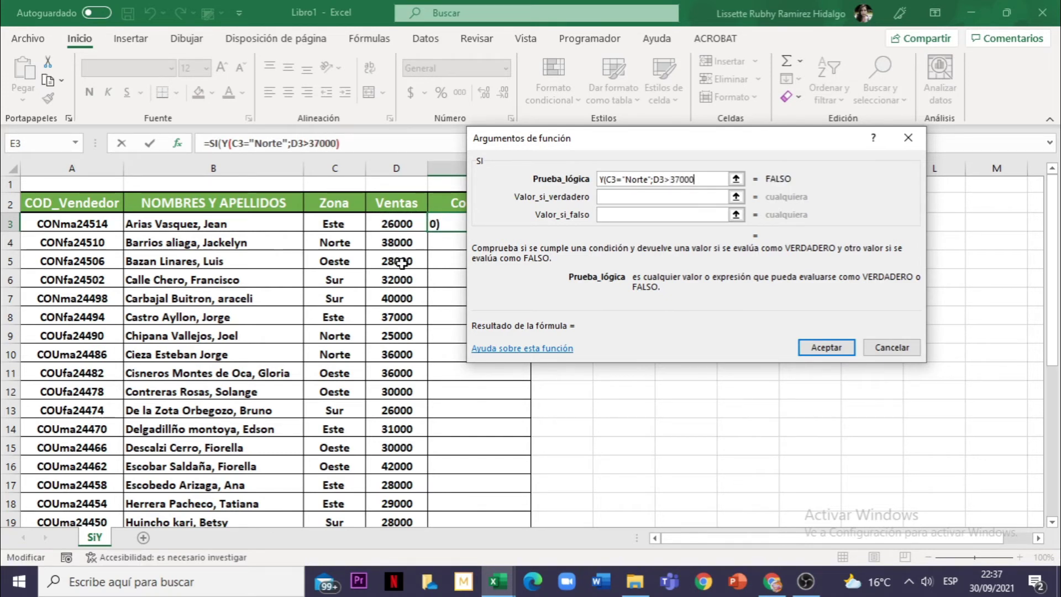
text())
click(650, 194)
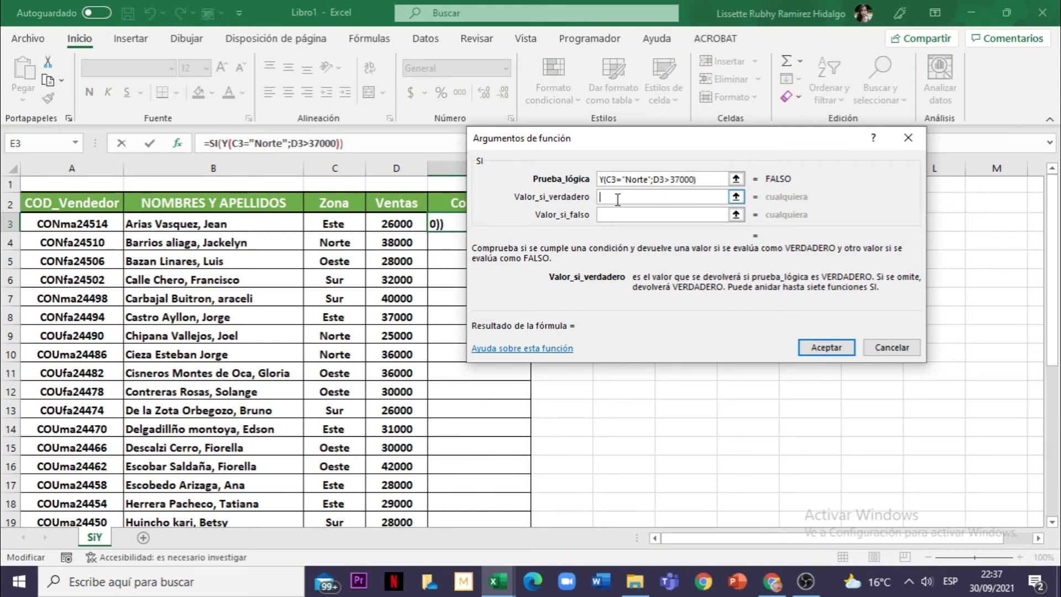
- Set the true value to 10%*D3 and the false value to 5%*D3, then confirm
text(10)
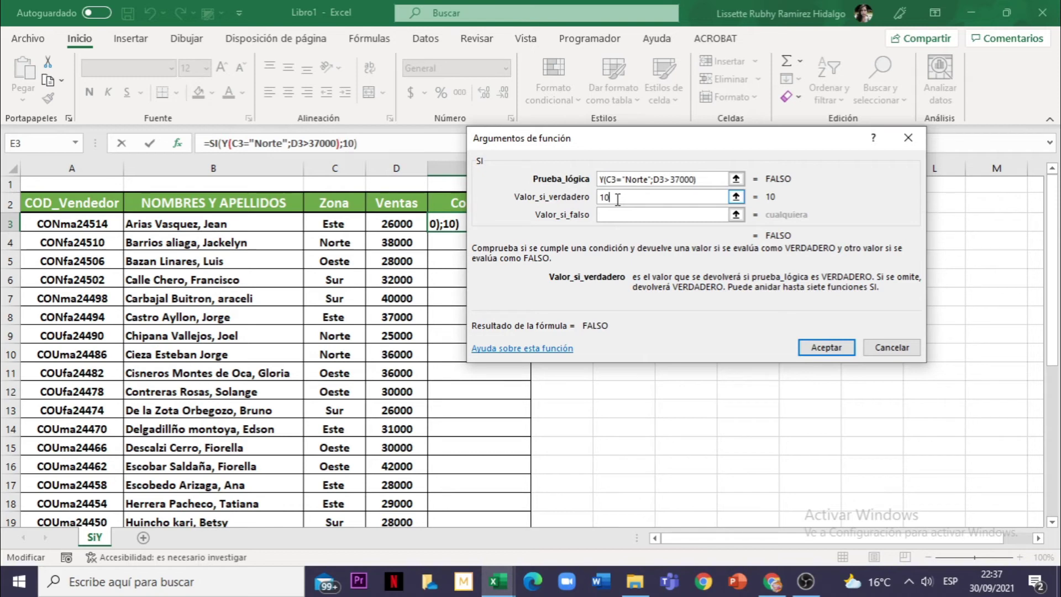
text(%)
text(*)
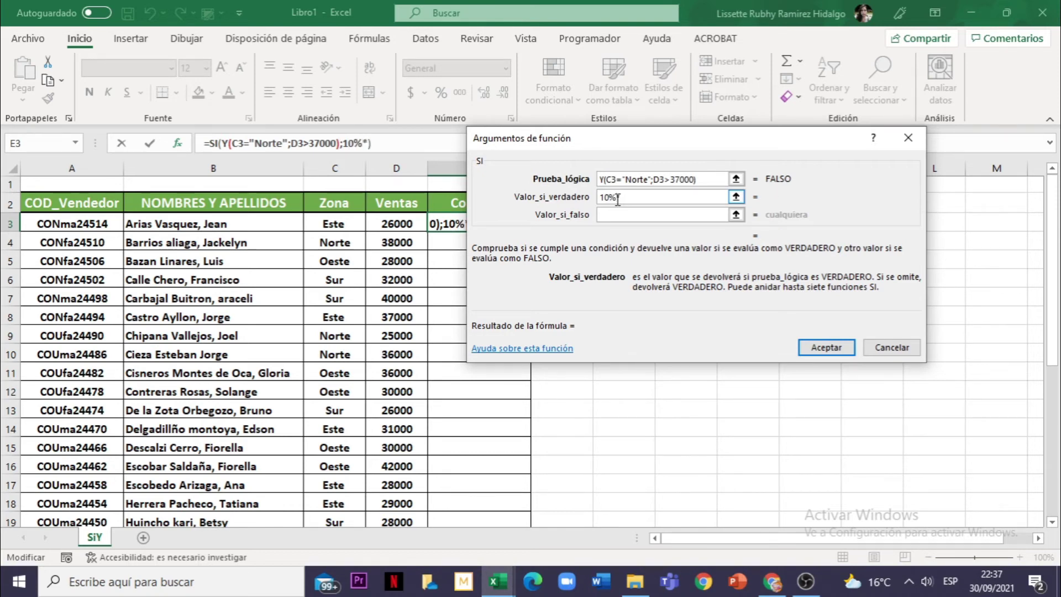
text(D3)
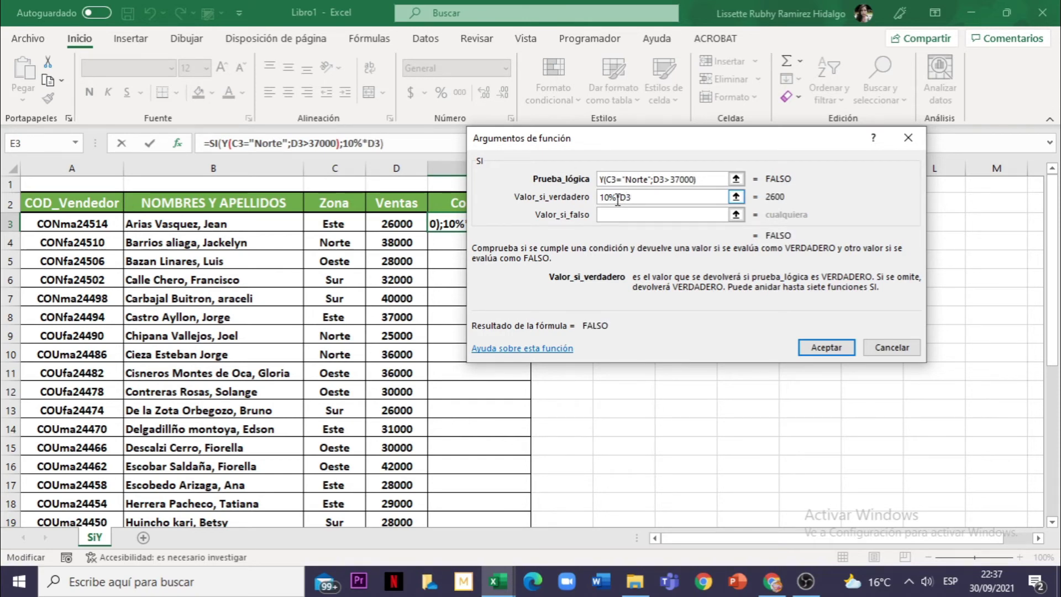
key(Tab)
click(613, 215)
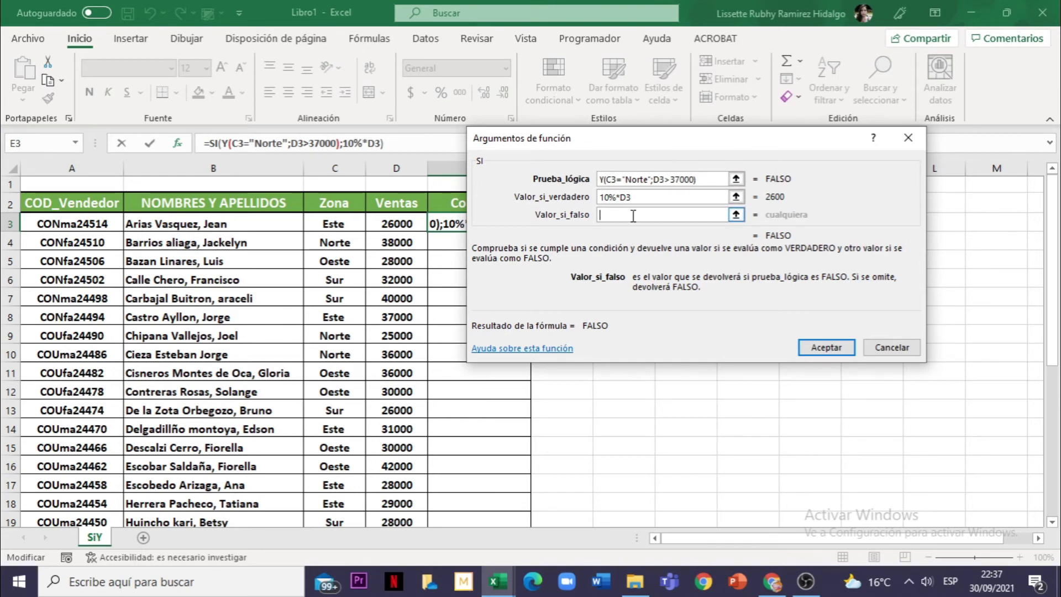
text(5%)
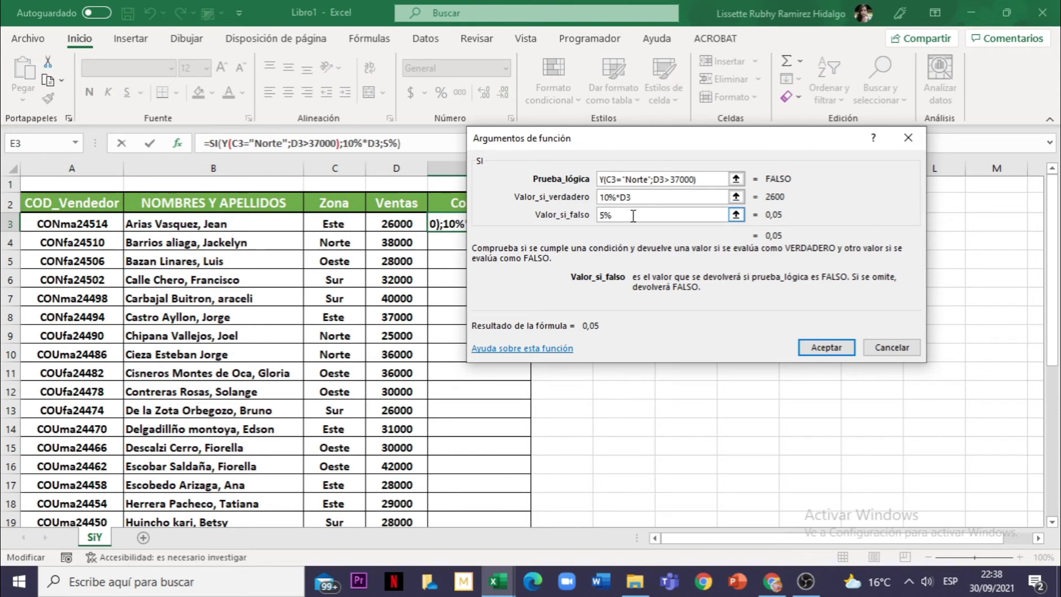
text(*D)
text(3)
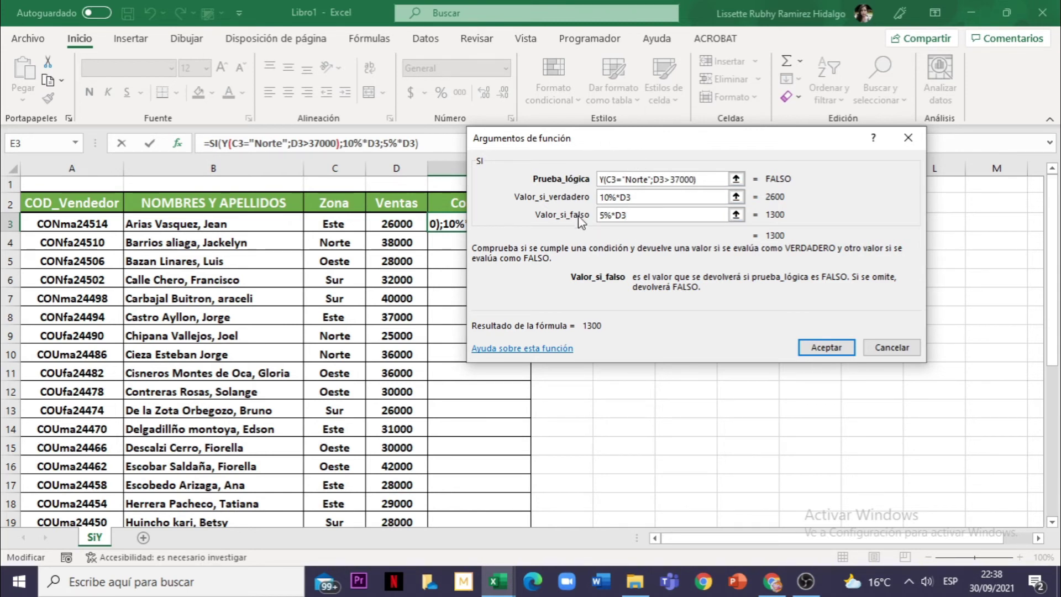
click(827, 349)
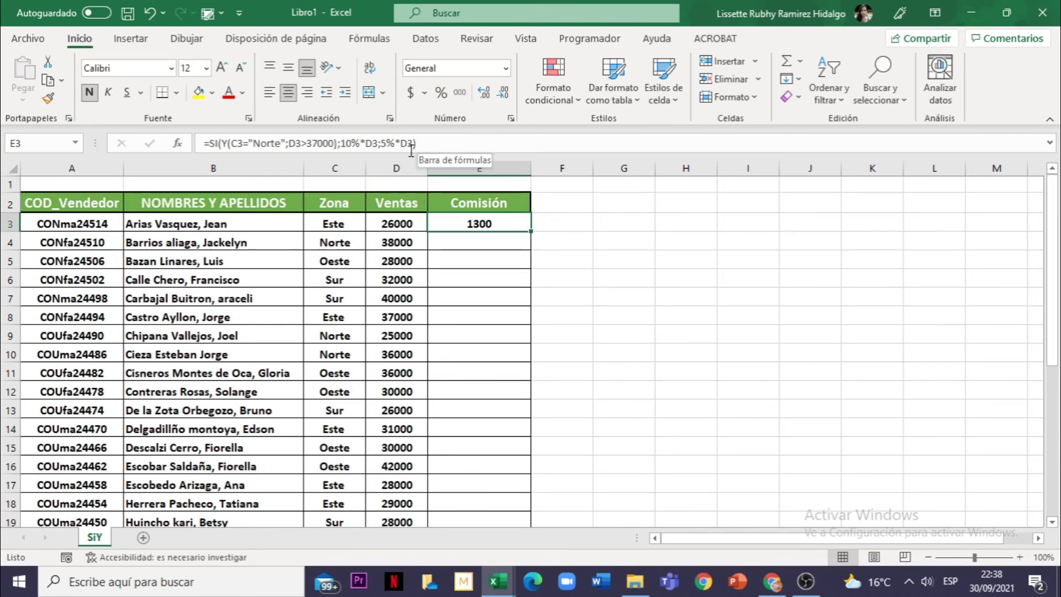
- Fill the E3 commission formula down to E31 and check the copy in E4
click(428, 145)
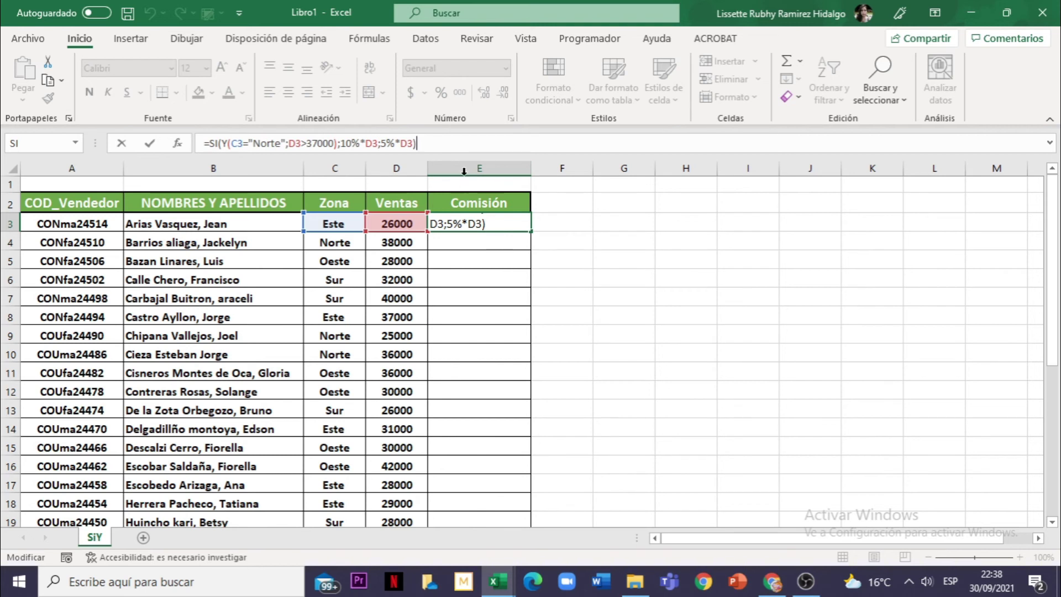
key(Return)
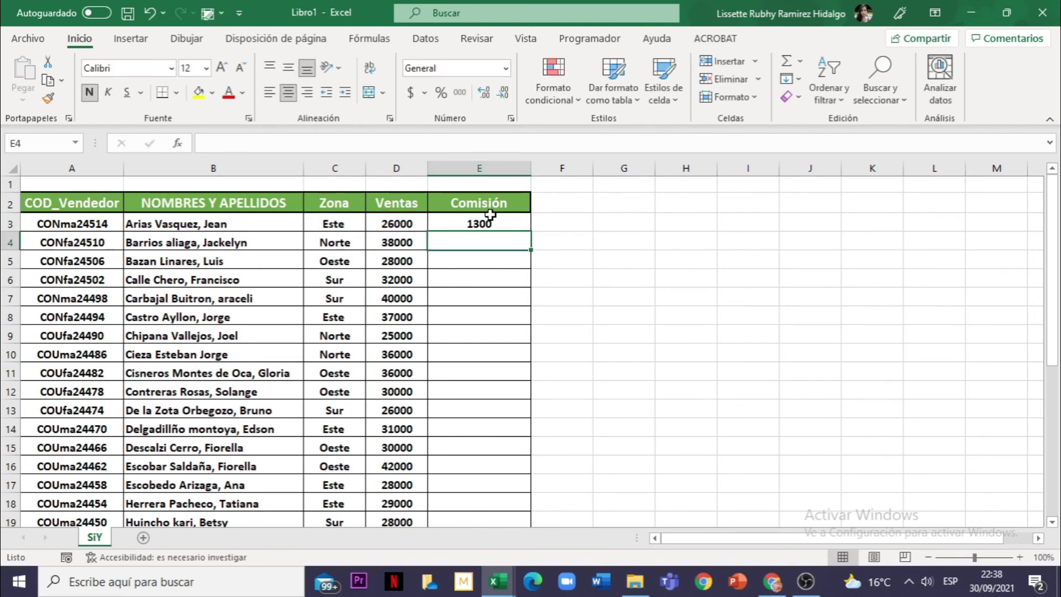
click(515, 225)
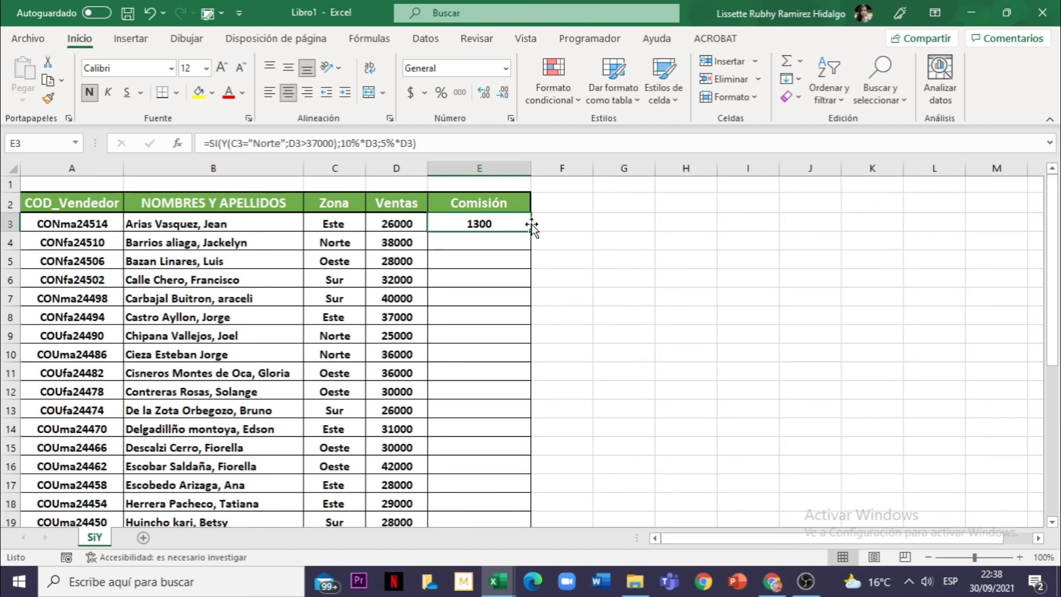
drag(530, 231, 541, 536)
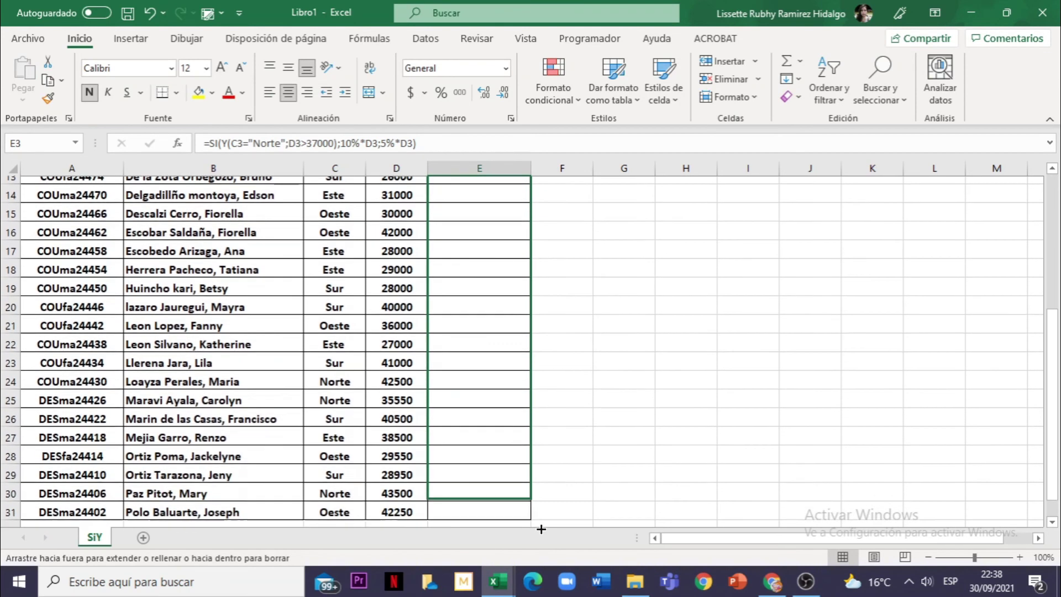
drag(541, 536, 533, 487)
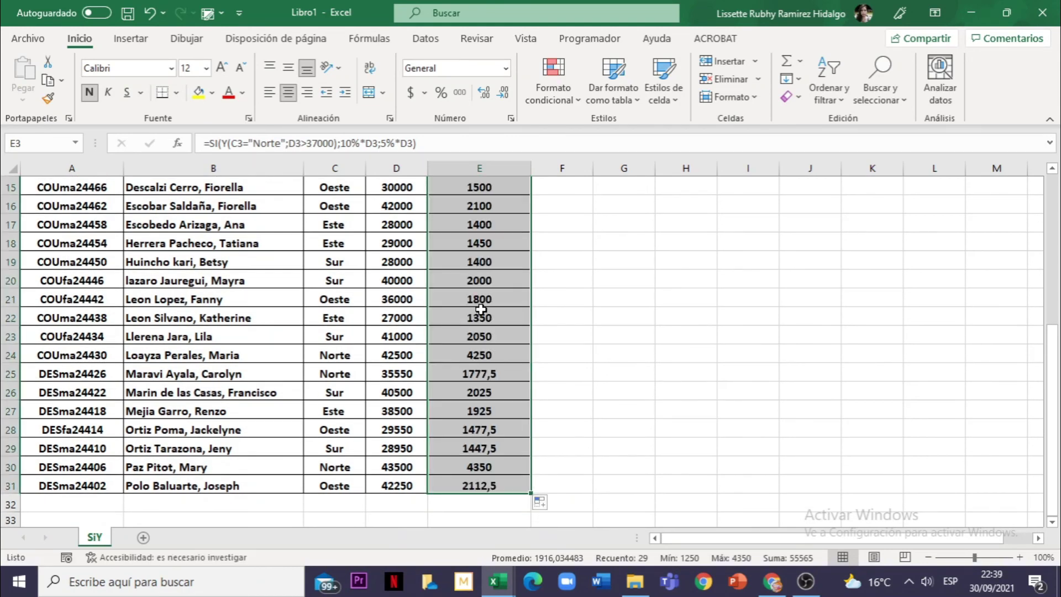
scroll(480, 303, up, 5)
click(483, 234)
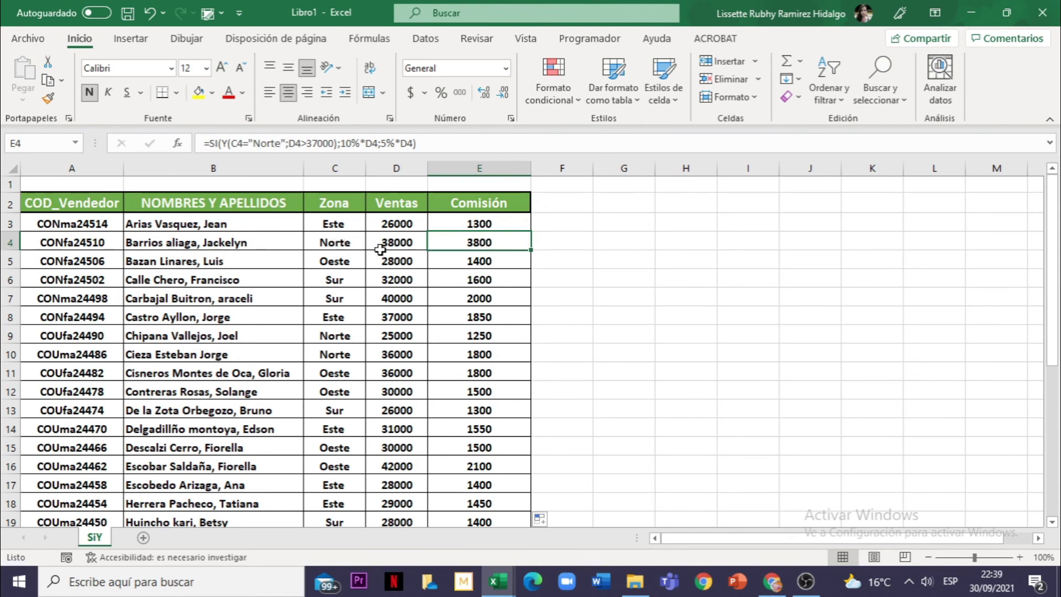
click(328, 244)
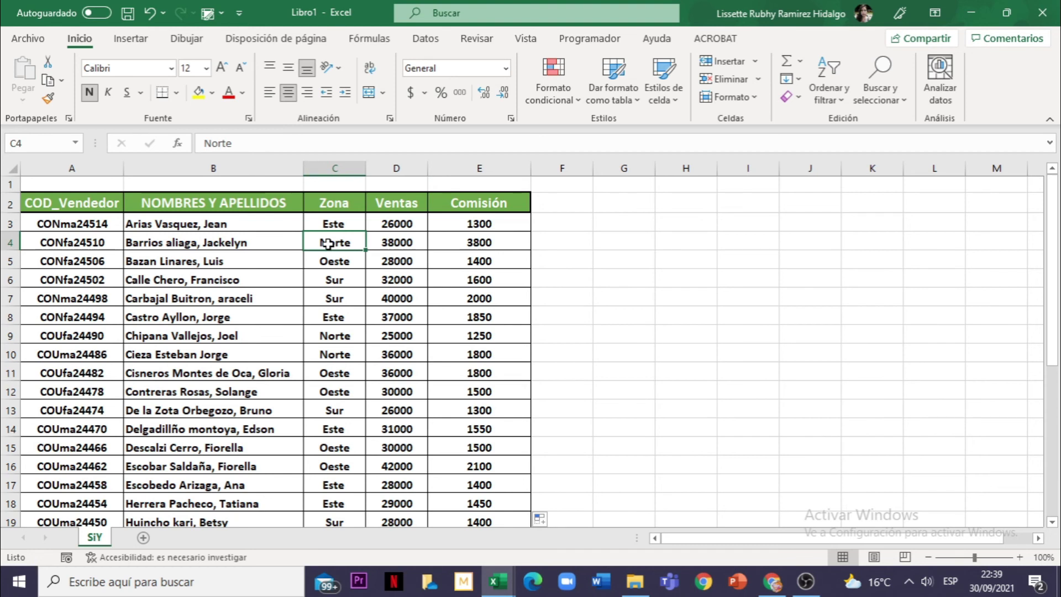
click(397, 242)
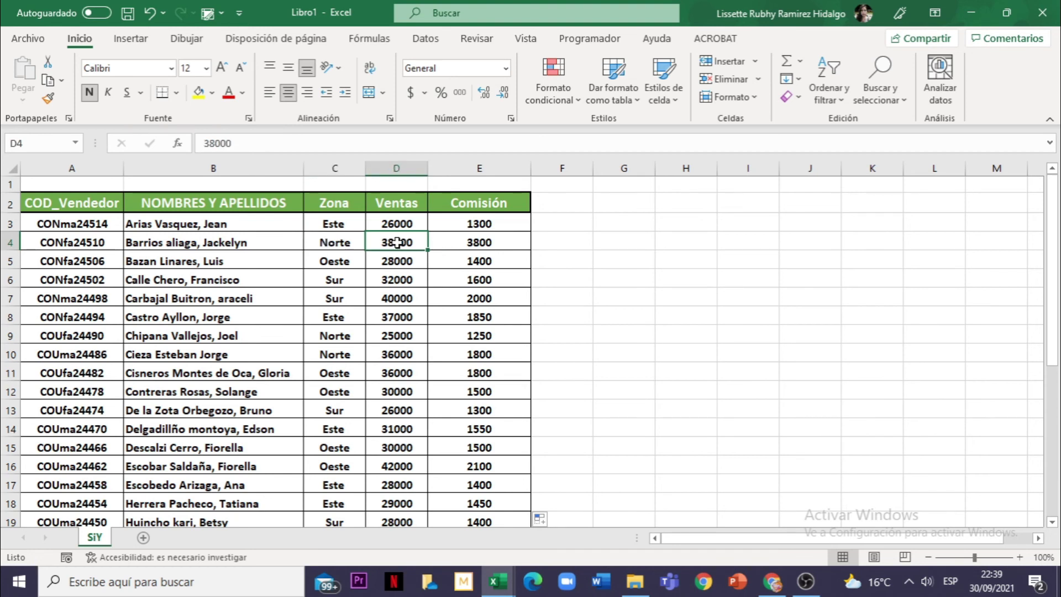
click(356, 242)
click(395, 242)
click(356, 242)
click(381, 242)
click(343, 243)
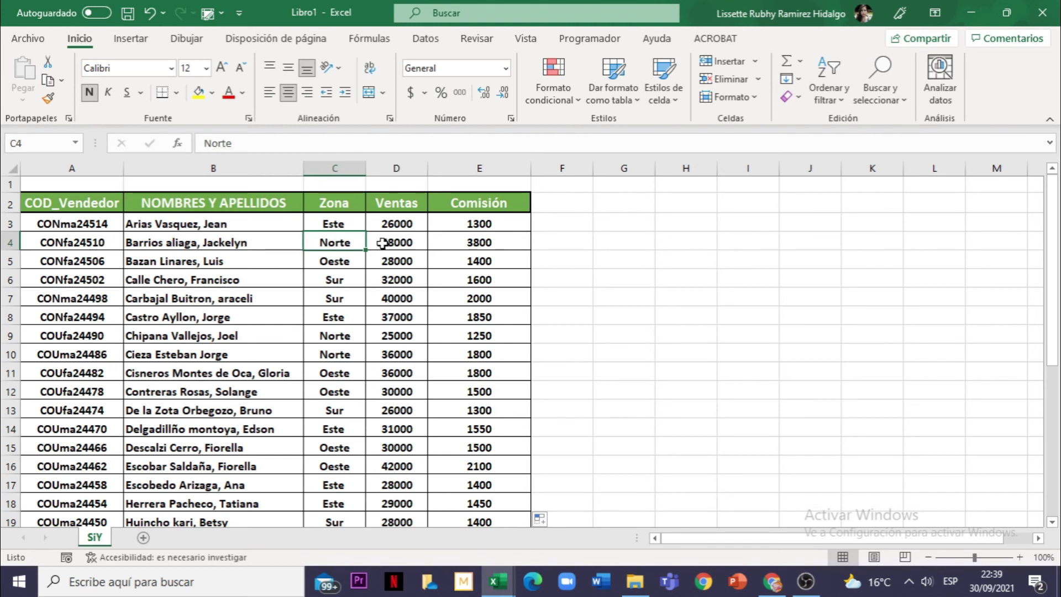
click(382, 244)
click(338, 242)
click(466, 242)
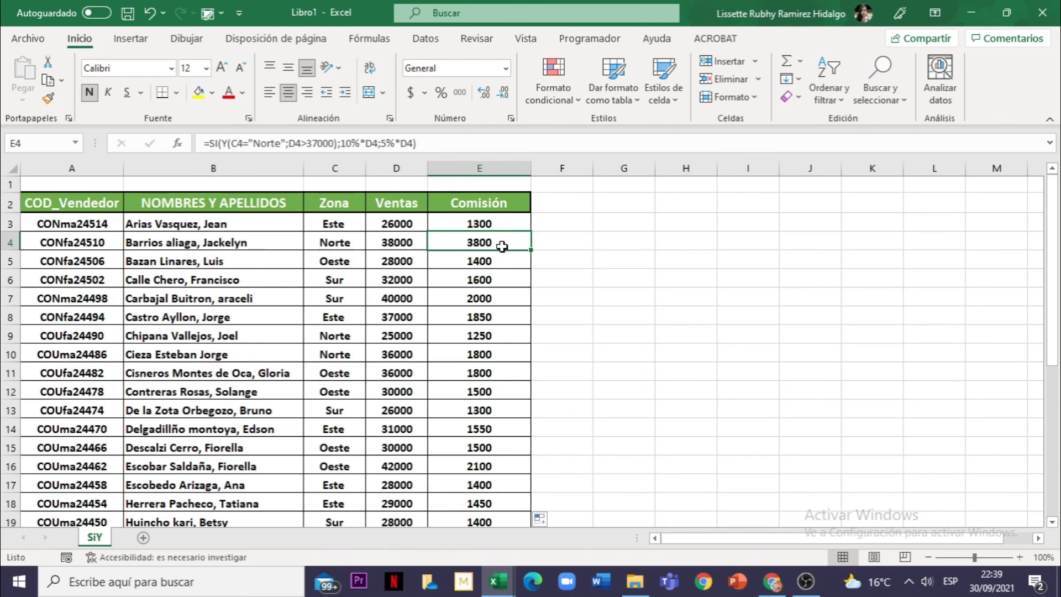
click(393, 226)
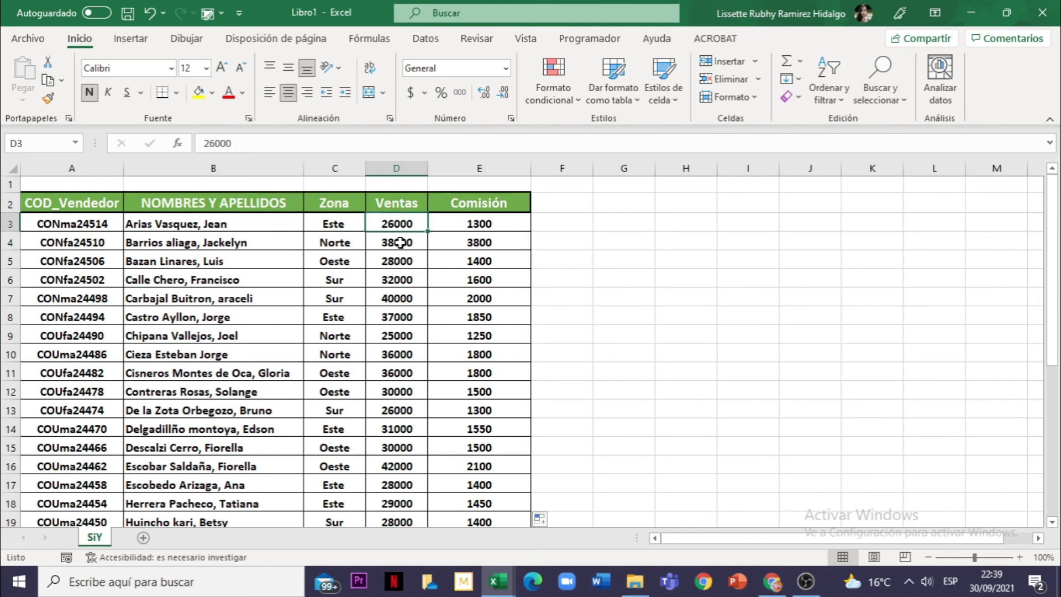
click(338, 339)
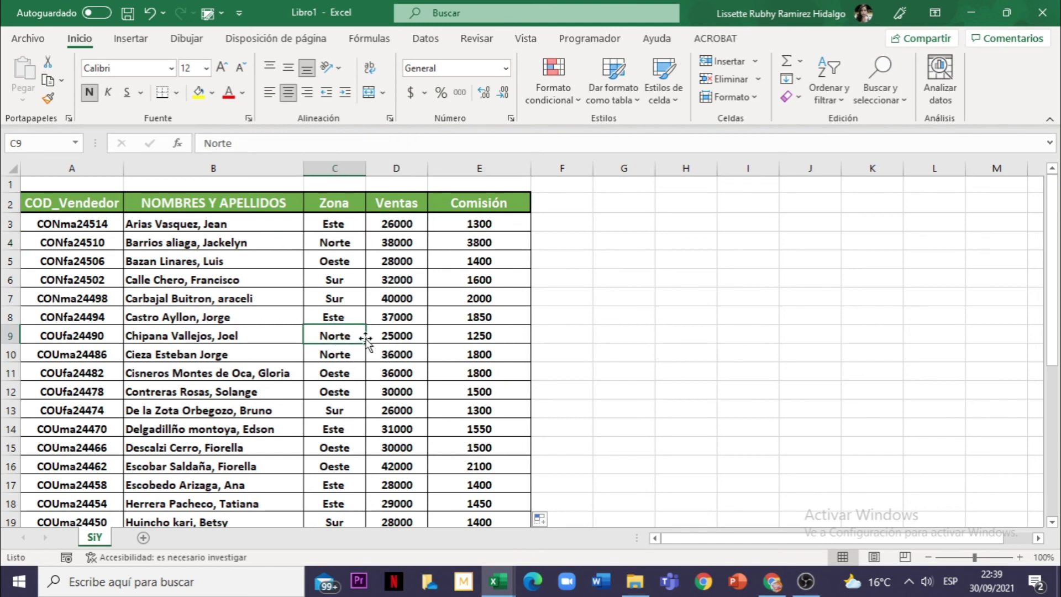
click(401, 335)
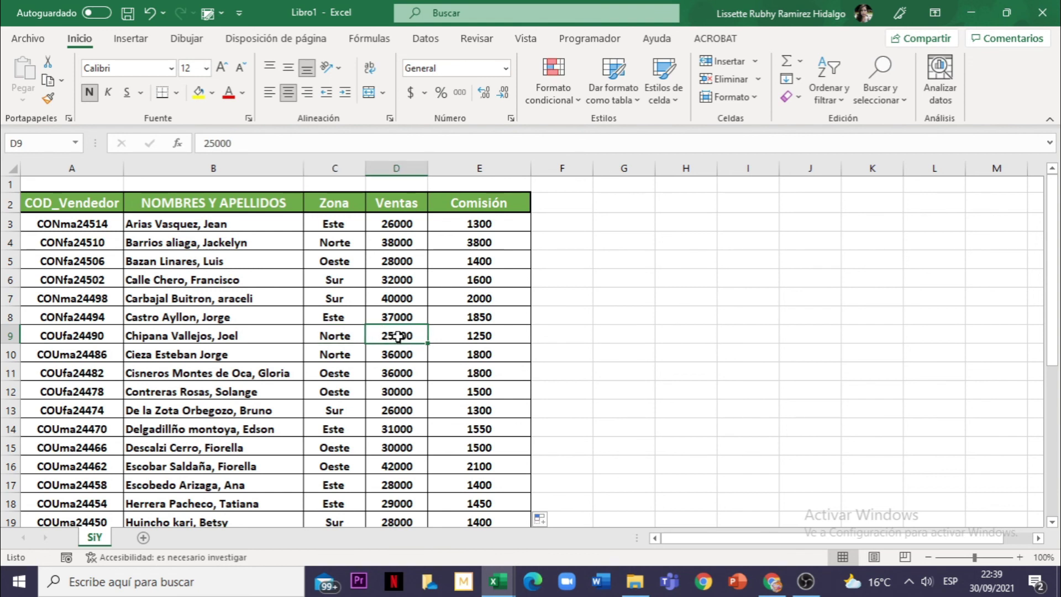
click(493, 336)
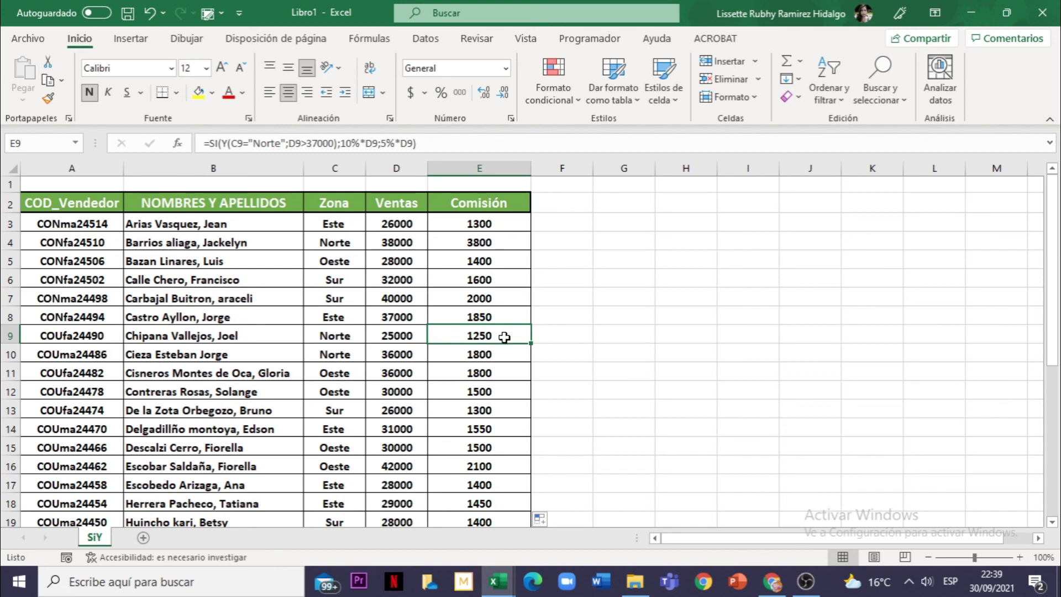